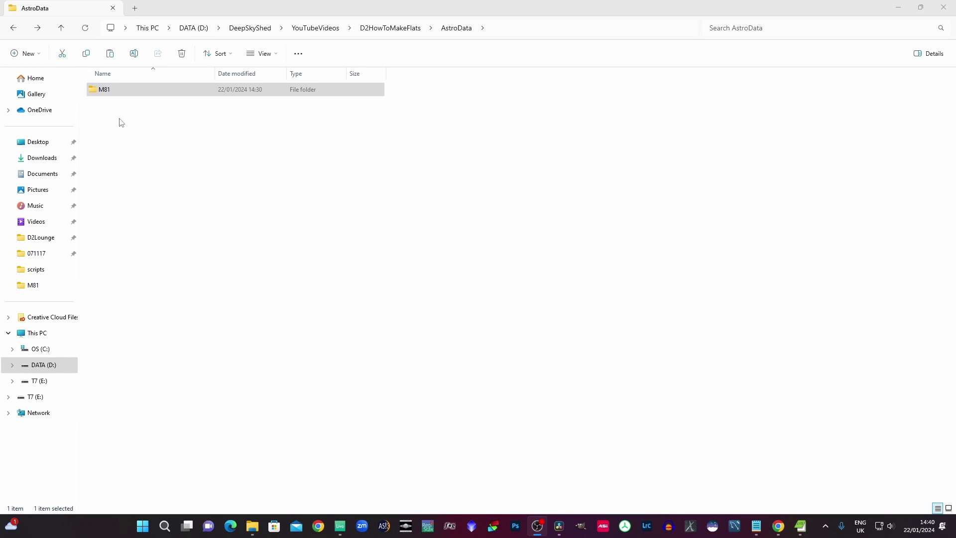
Step: Open the M81 folder in AstroData and look inside its darks and lights subfolders, returning to M81
left_click(108, 94)
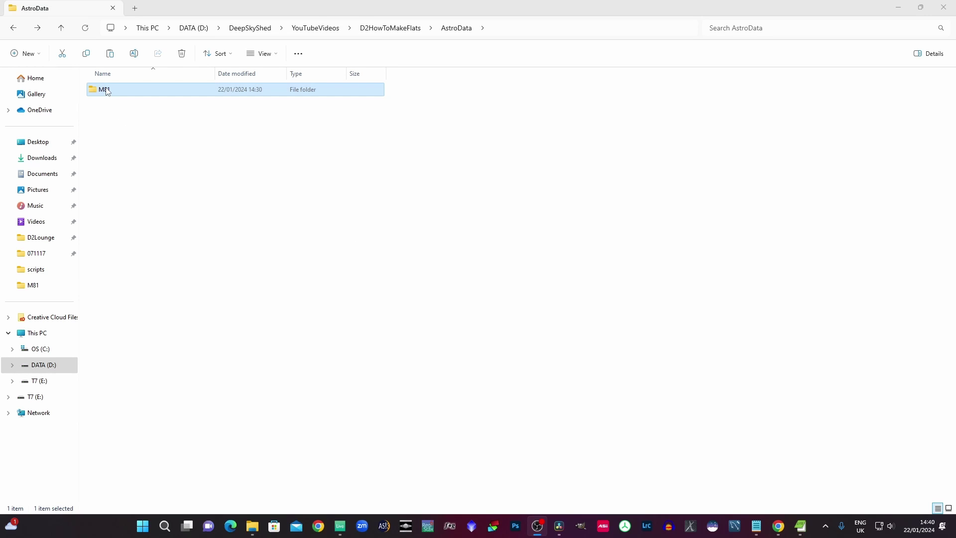
double_click(107, 91)
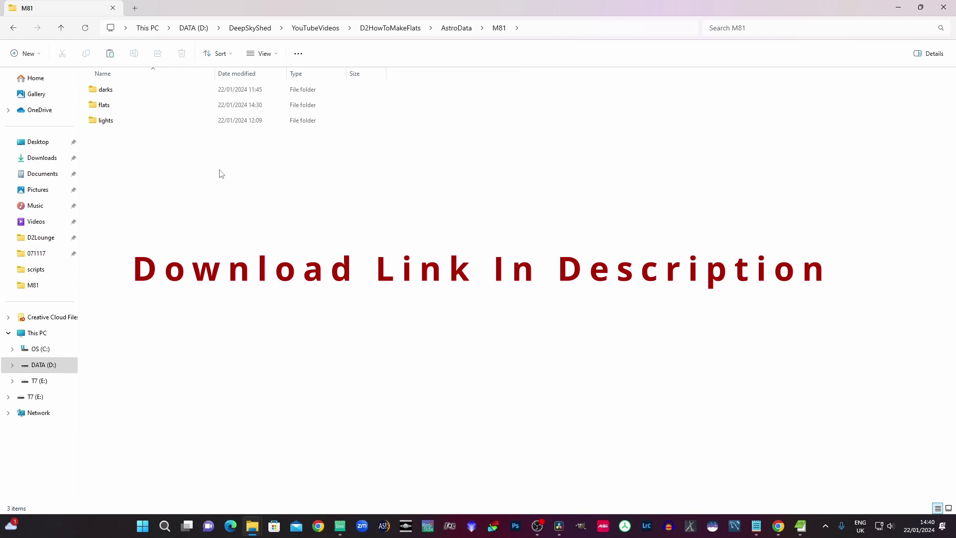
double_click(126, 95)
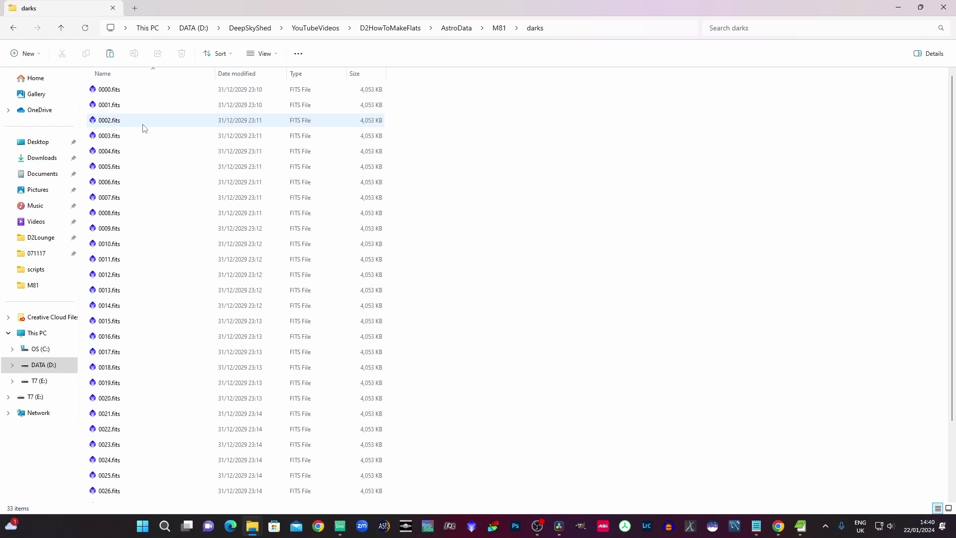
left_click(15, 26)
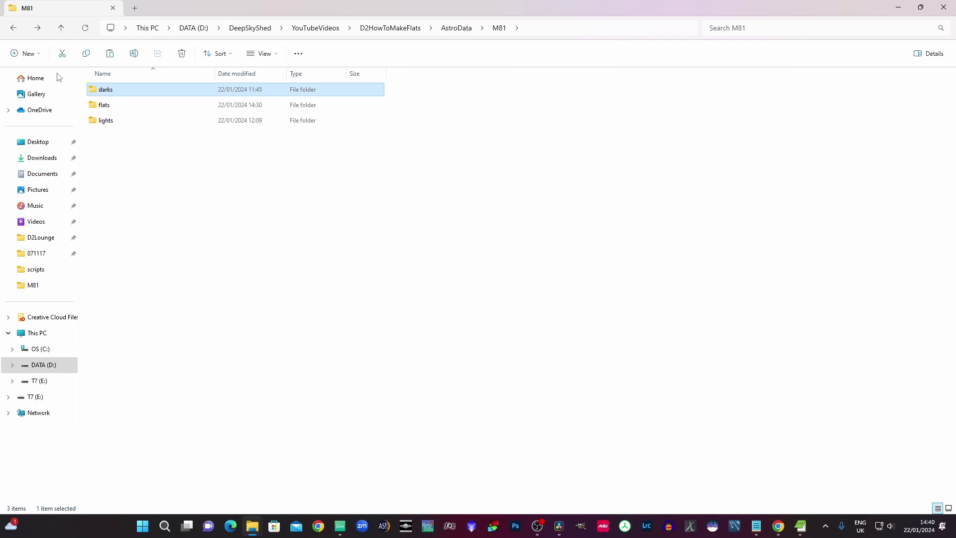
double_click(110, 124)
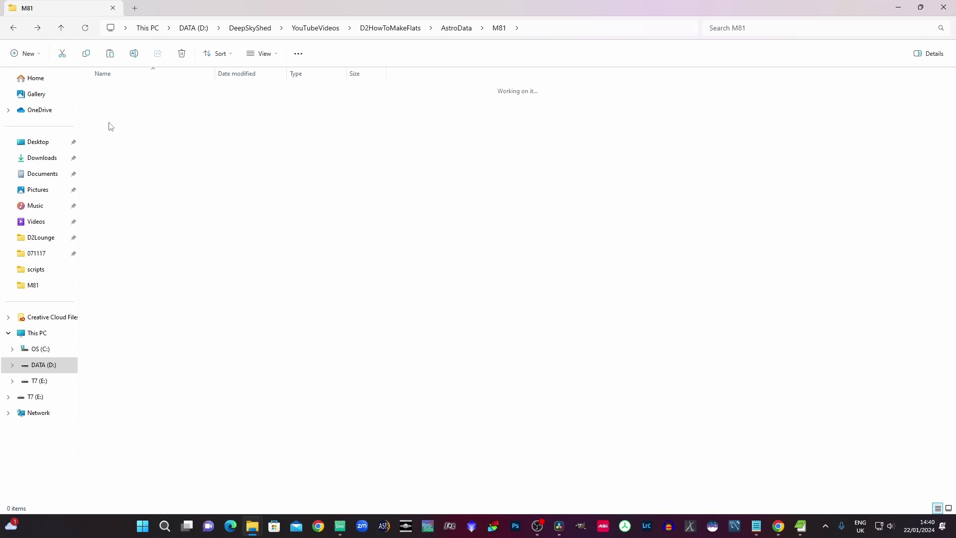
left_click(14, 28)
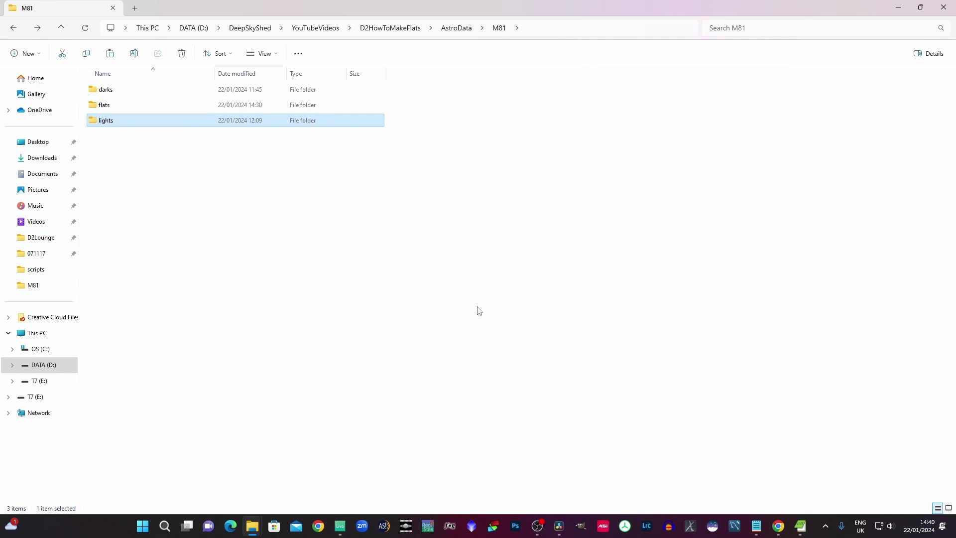
Step: Switch to Siril, dismiss the update notice and set the working directory to DeepSkyShed/YouTubeVideos/D2HowToMakeFlats/AstroData/M81 on DATA (D:)
left_click(715, 528)
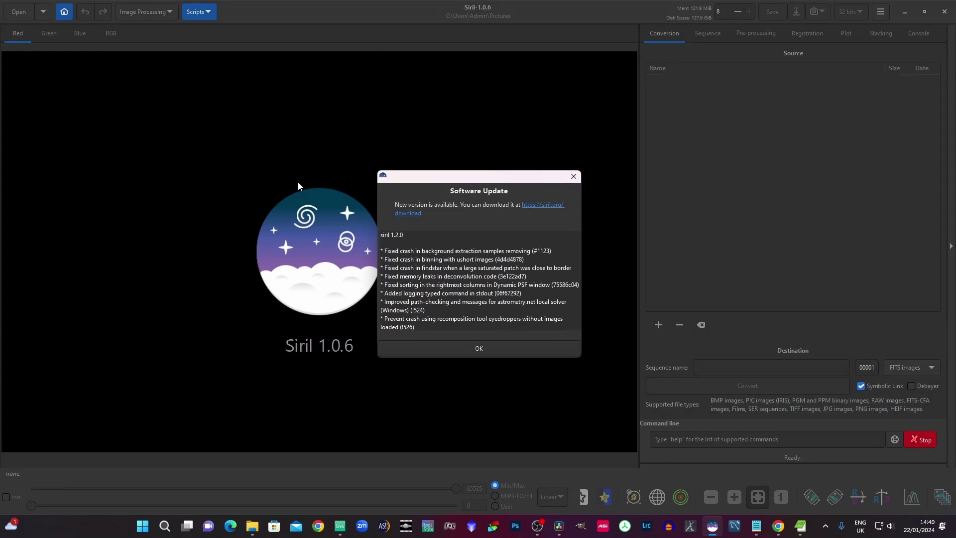
left_click(483, 349)
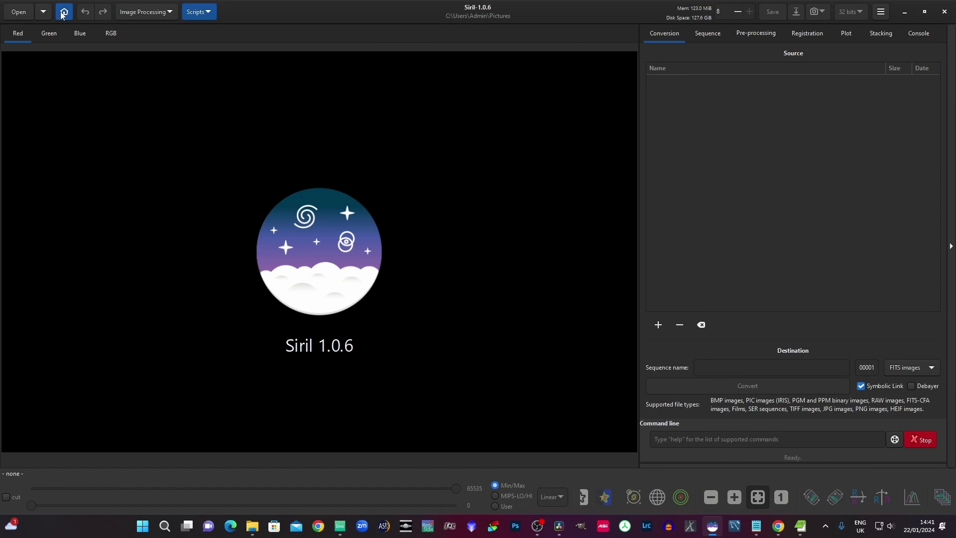
left_click(64, 13)
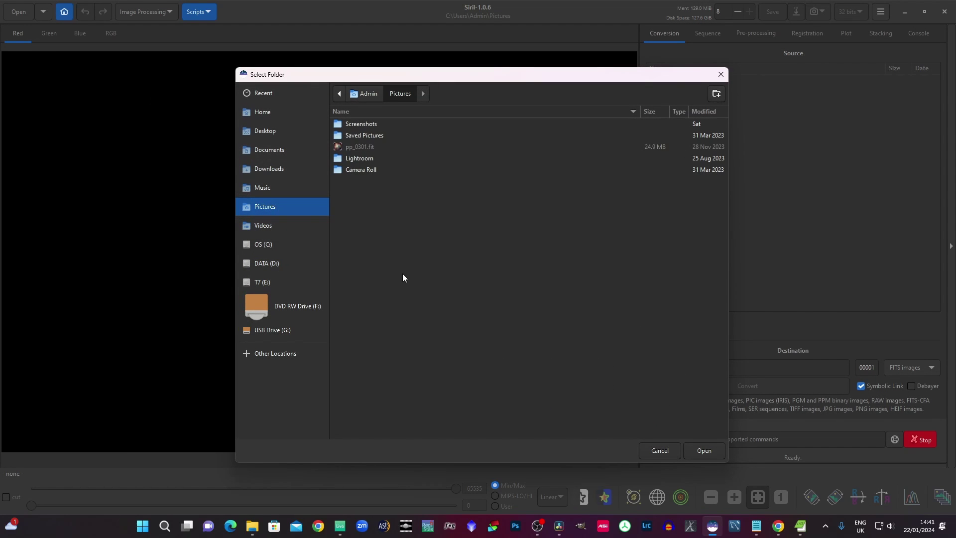
left_click(261, 262)
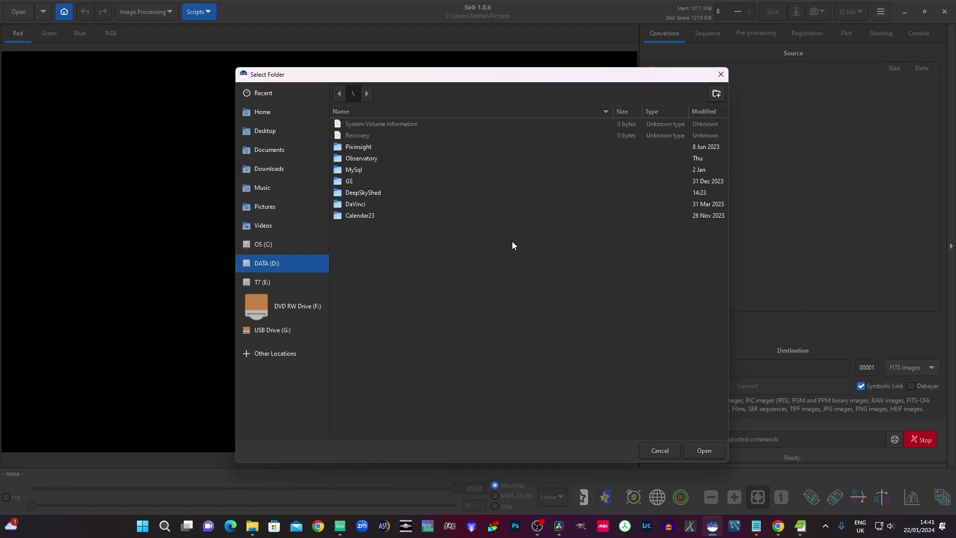
double_click(367, 193)
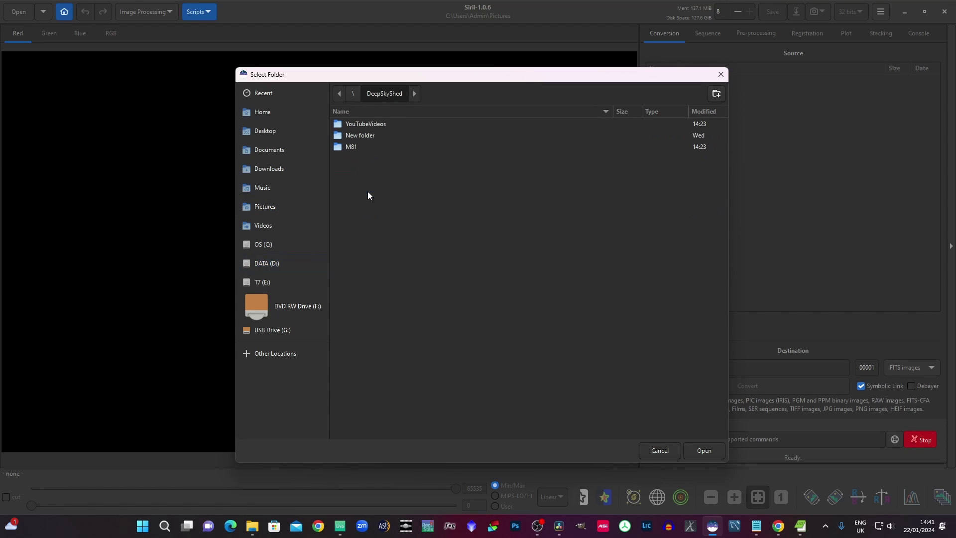
double_click(375, 122)
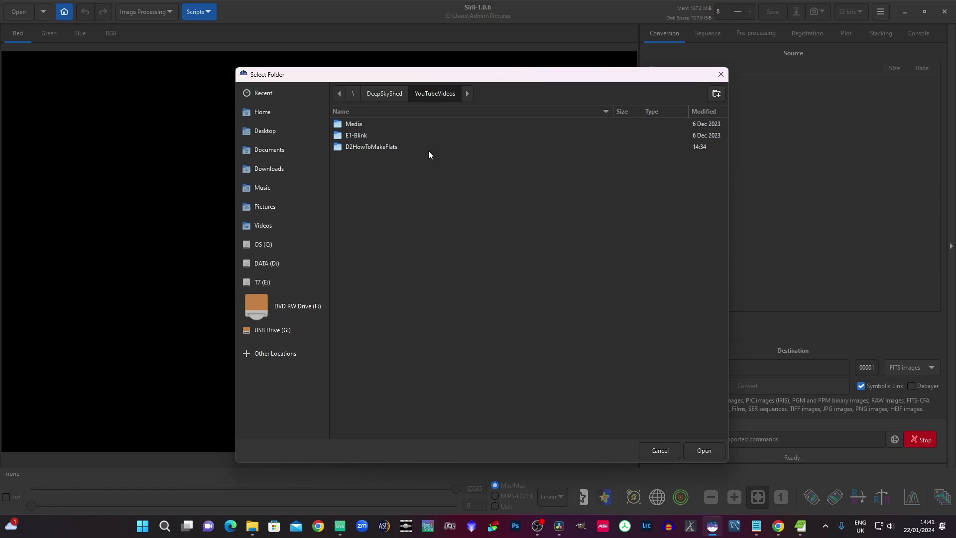
double_click(363, 149)
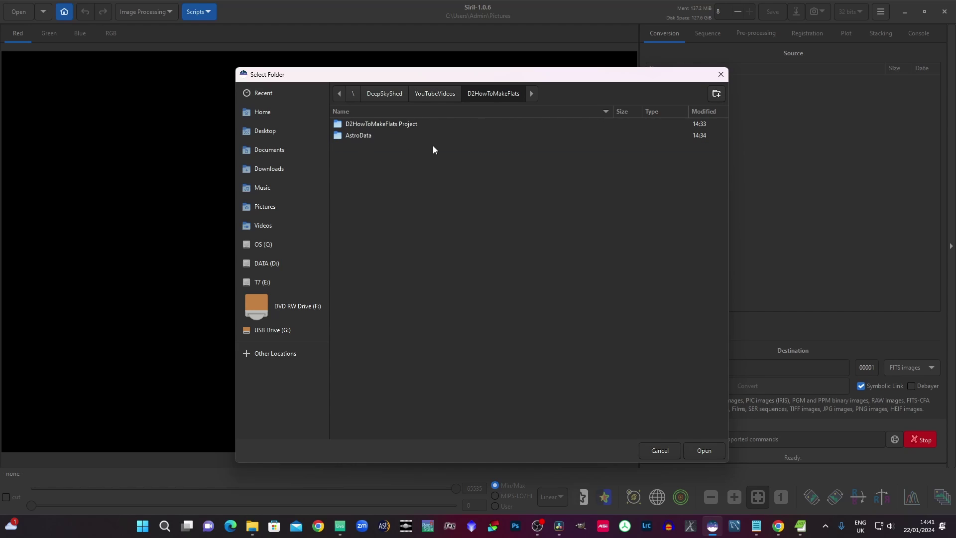
double_click(361, 136)
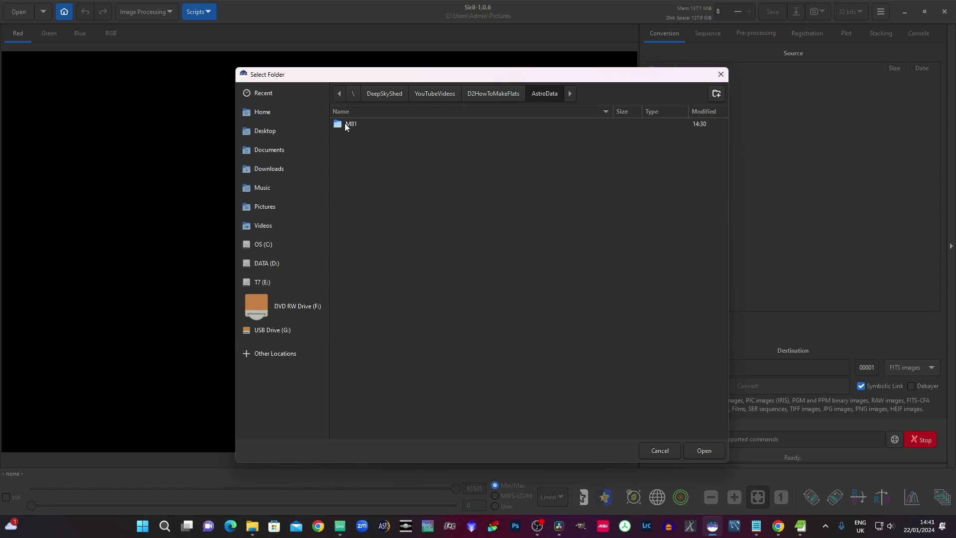
double_click(351, 124)
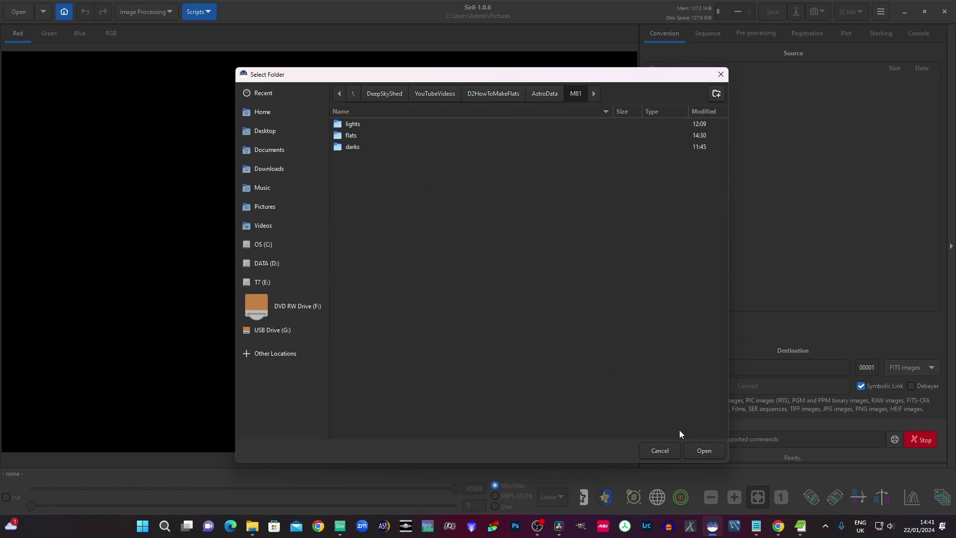
left_click(703, 451)
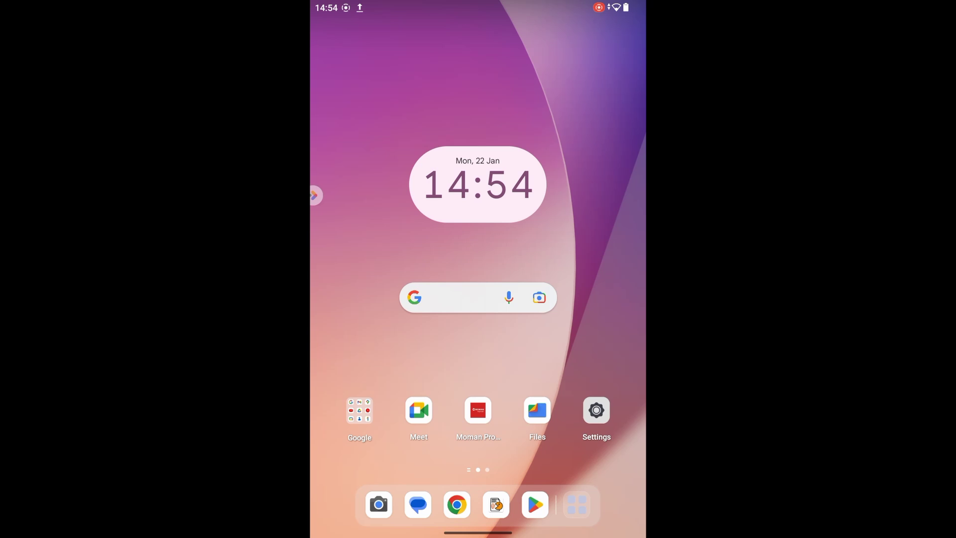
Step: On the tablet, find the tracing paper app among the installed apps and open its Text mode
left_click_drag(523, 467, 523, 224)
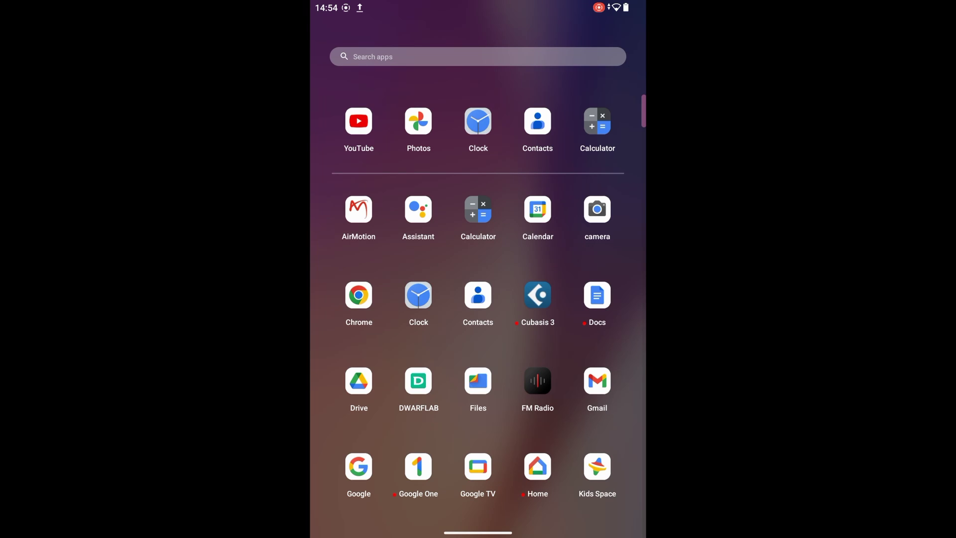
left_click_drag(478, 363, 478, 155)
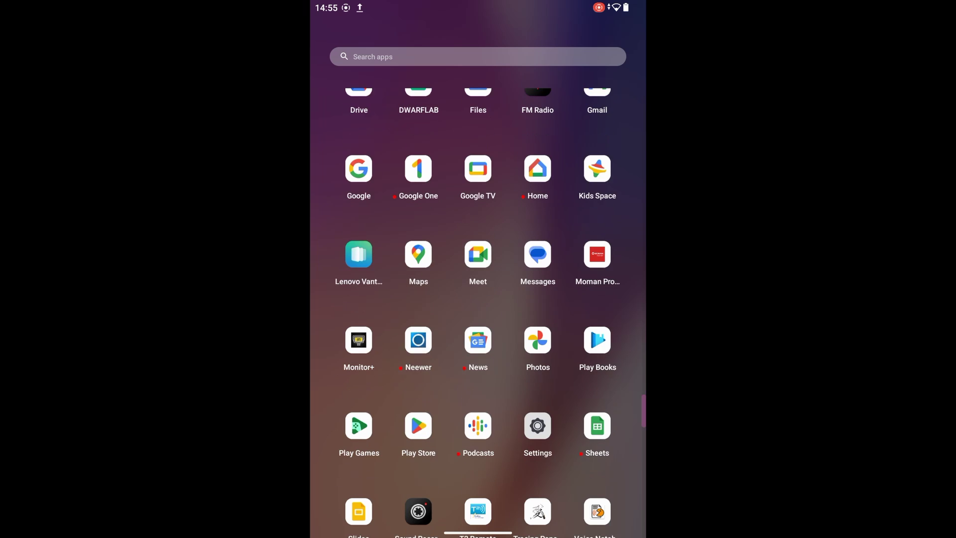
left_click_drag(478, 348, 478, 239)
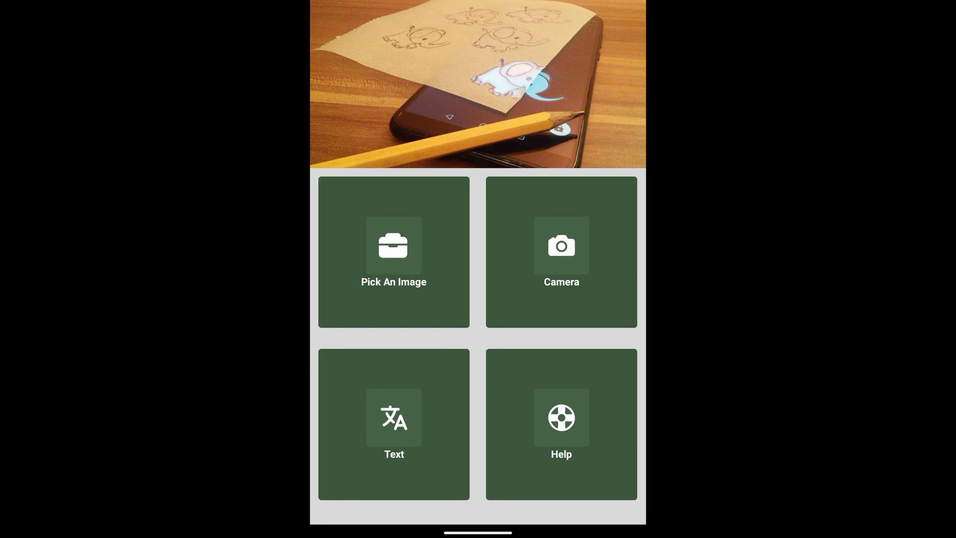
left_click(393, 431)
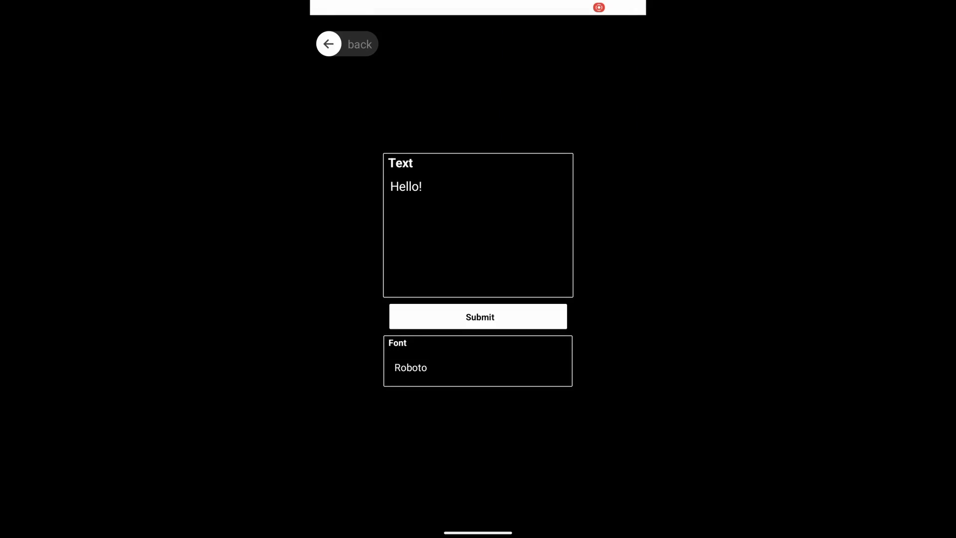
Step: Delete the sample text, submit the empty text for a blank screen, and lower the tablet's screen brightness
left_click(444, 195)
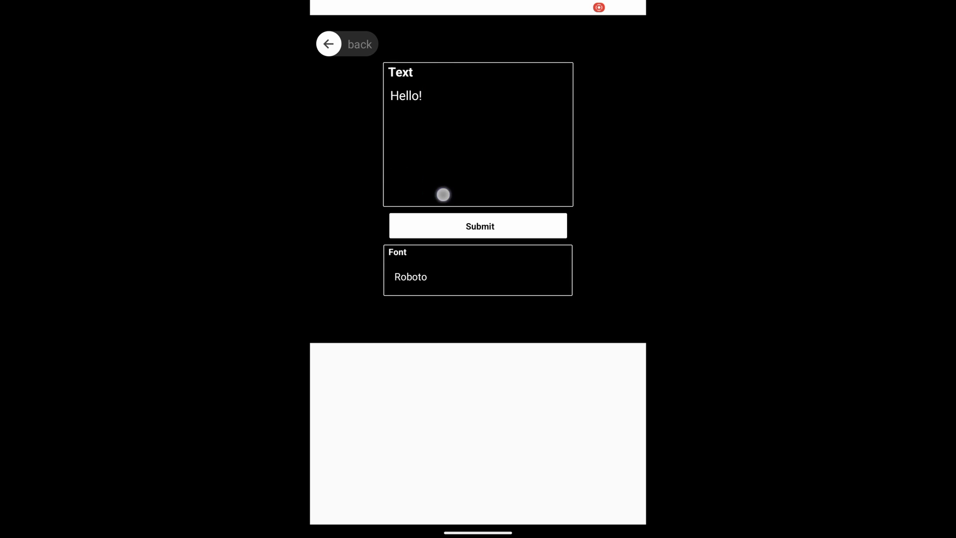
key("BackSpace")
key("BackSpace")
key("BackSpace")
key("BackSpace")
key("BackSpace")
key("BackSpace")
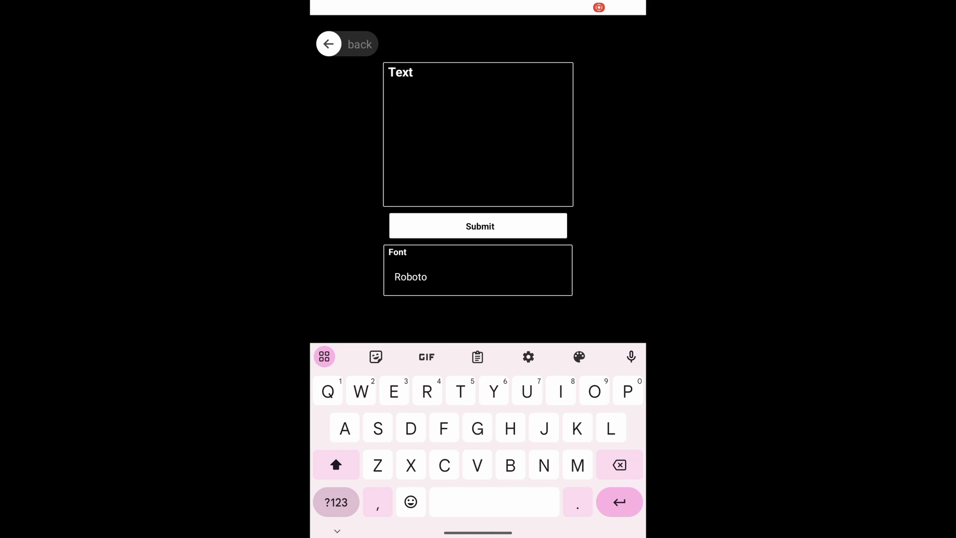
left_click(478, 226)
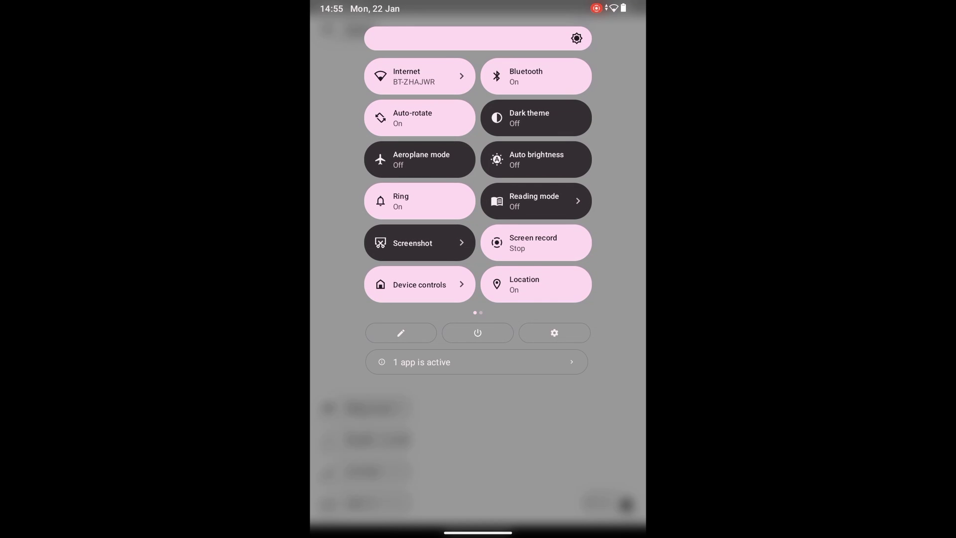
left_click_drag(577, 39, 419, 40)
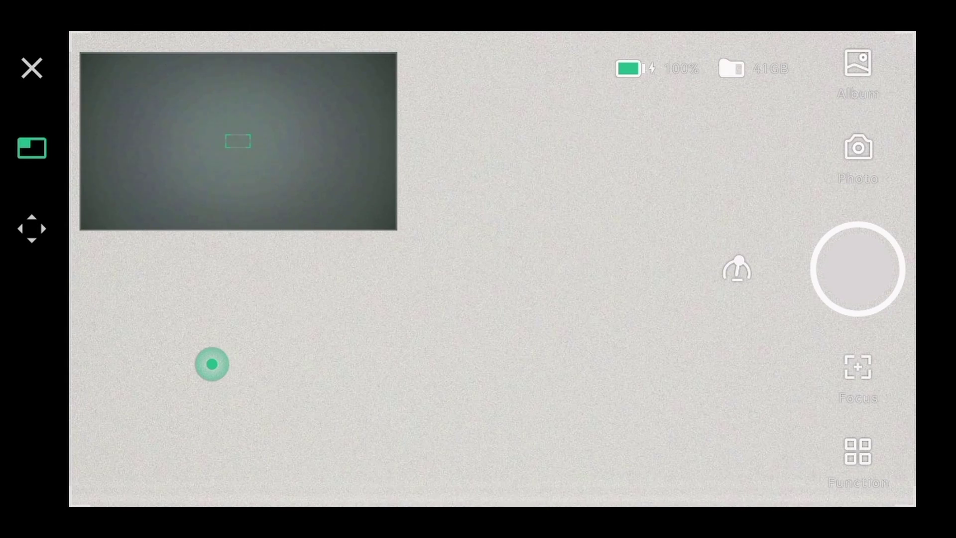
Step: In the DWARFLAB camera view, hide the picture-in-picture preview and switch the shooting mode to Astro
left_click(32, 148)
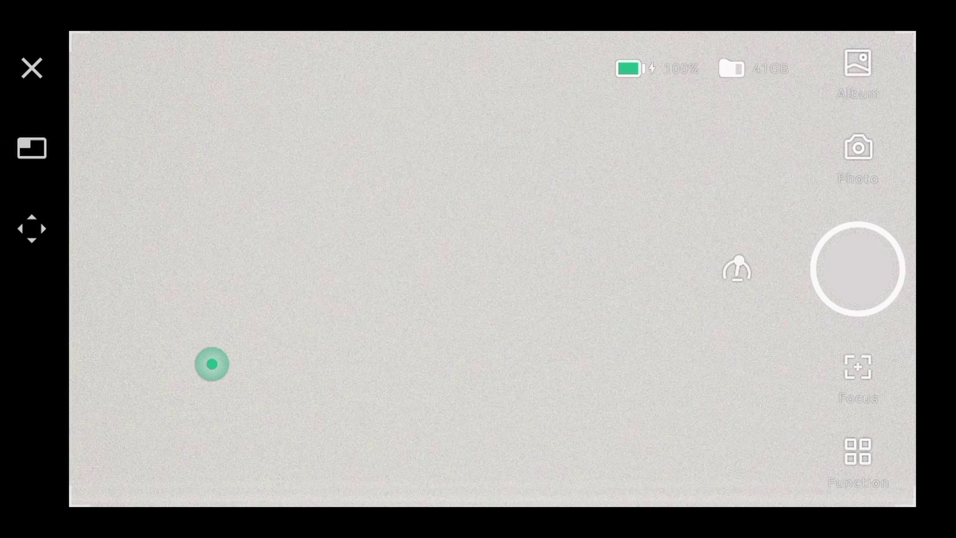
left_click(858, 154)
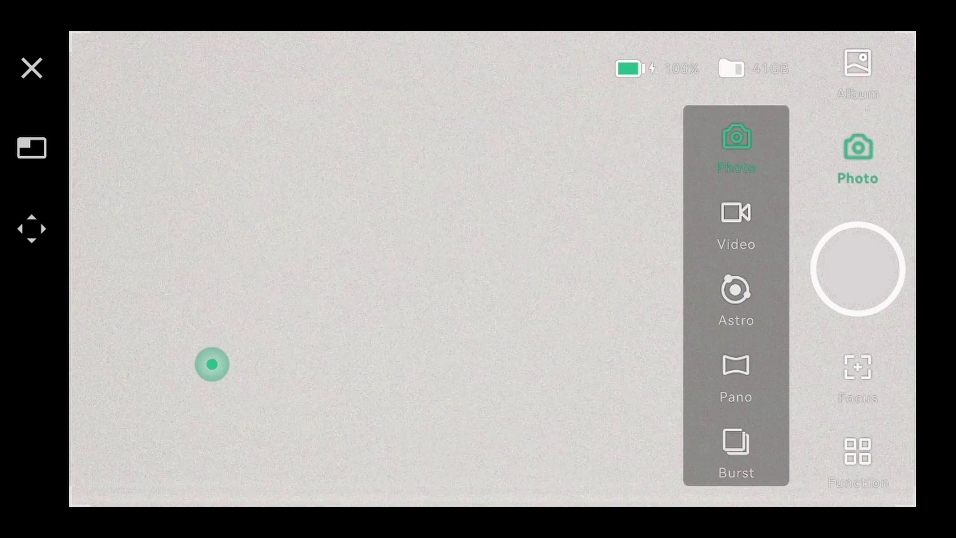
left_click(736, 298)
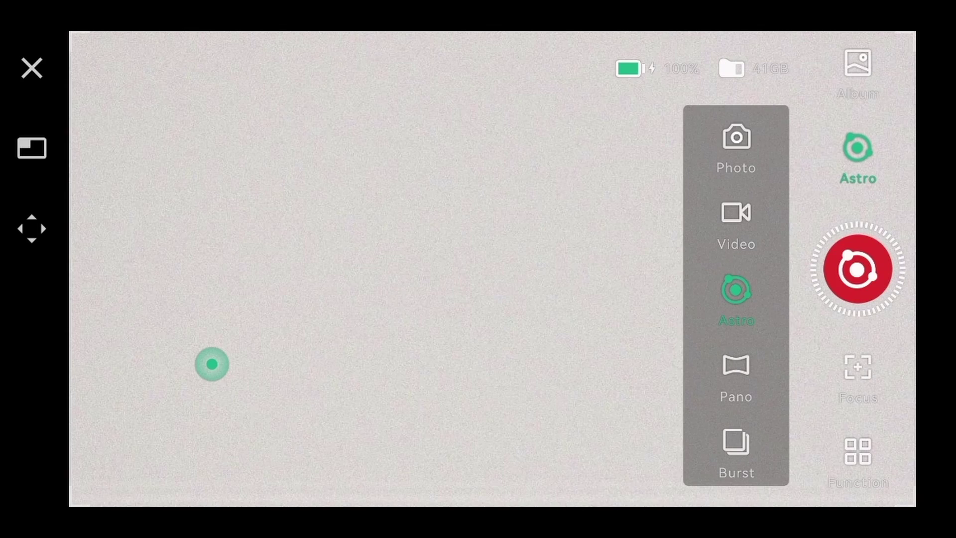
left_click(212, 364)
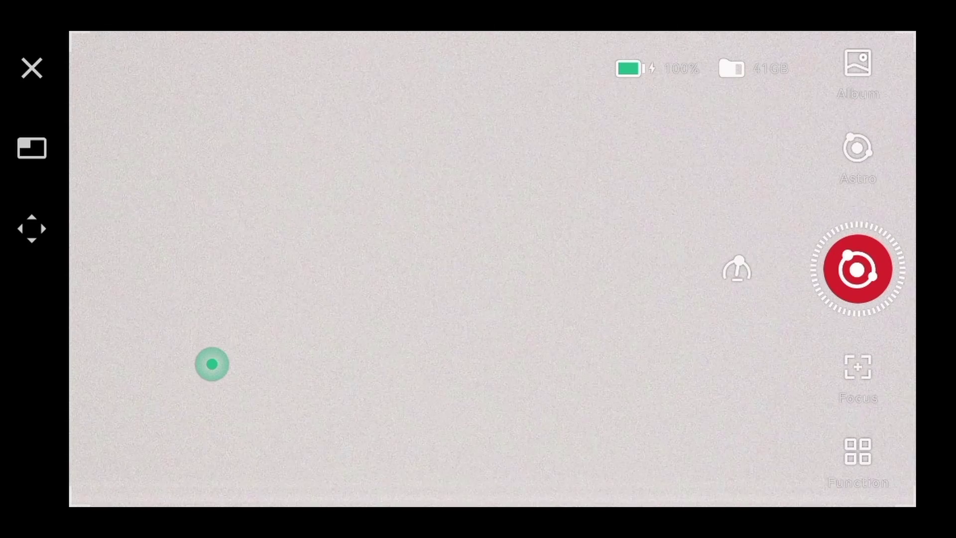
Step: Set the image count in the Astro capture settings to about 640 and review the preview and binning options
left_click(858, 459)
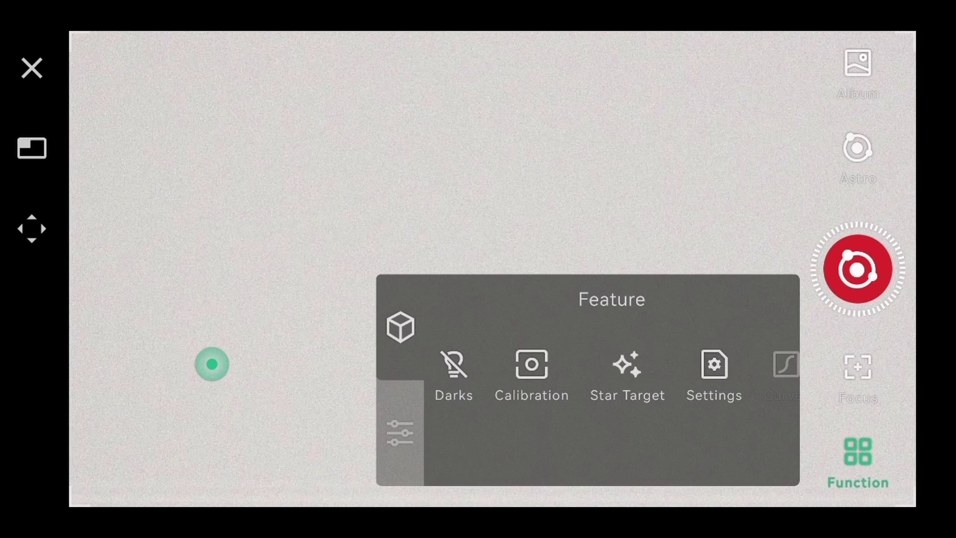
left_click(715, 371)
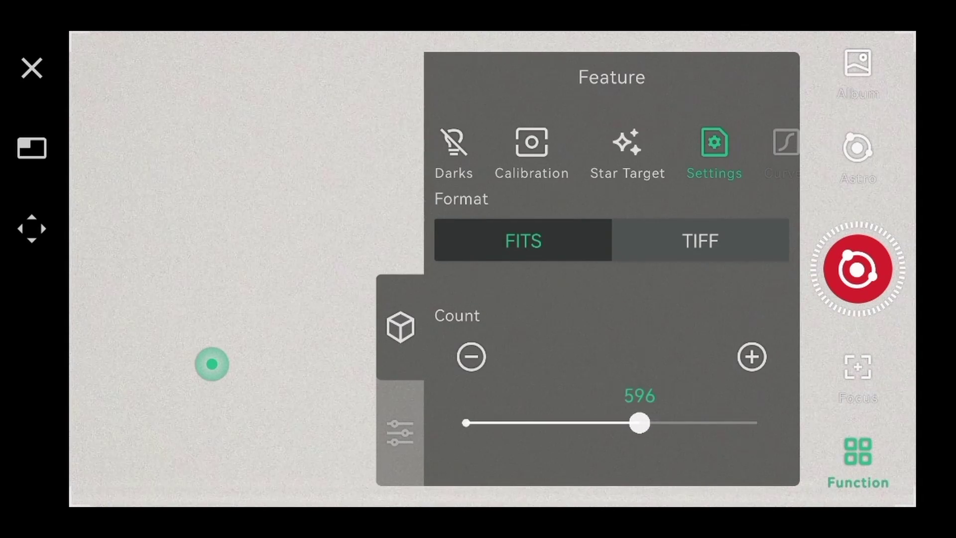
left_click_drag(660, 444, 662, 232)
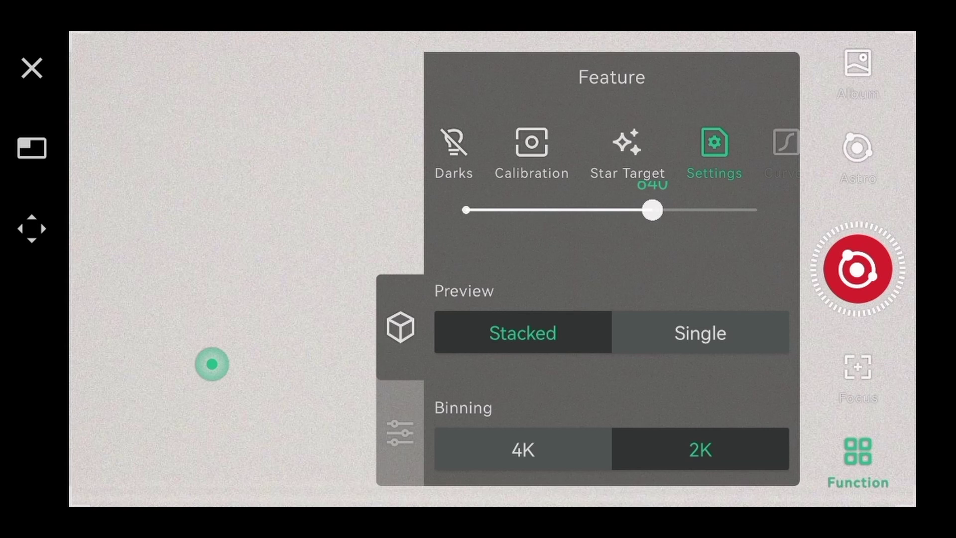
Step: Set the Tele camera's shutter to 2 in the exposure parameters
left_click(400, 432)
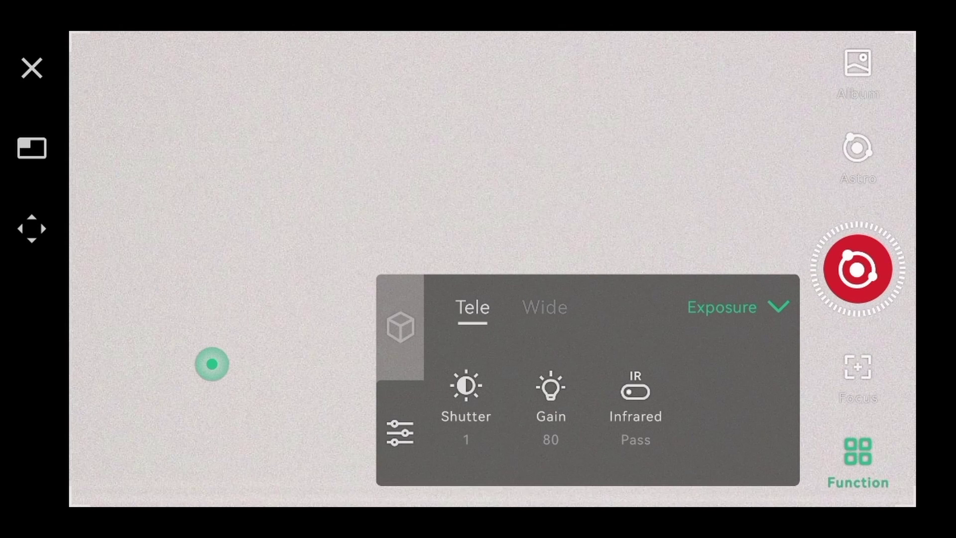
left_click(467, 394)
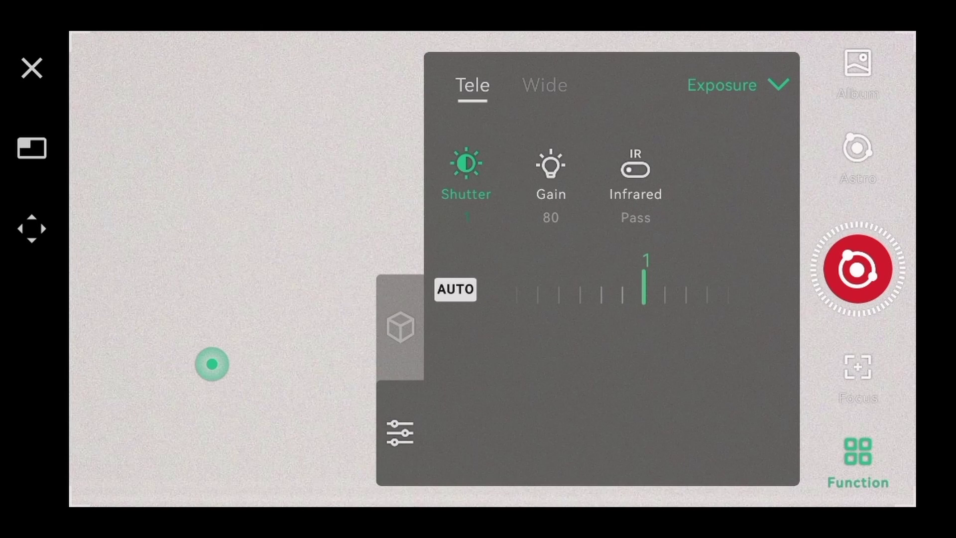
left_click_drag(714, 295, 641, 324)
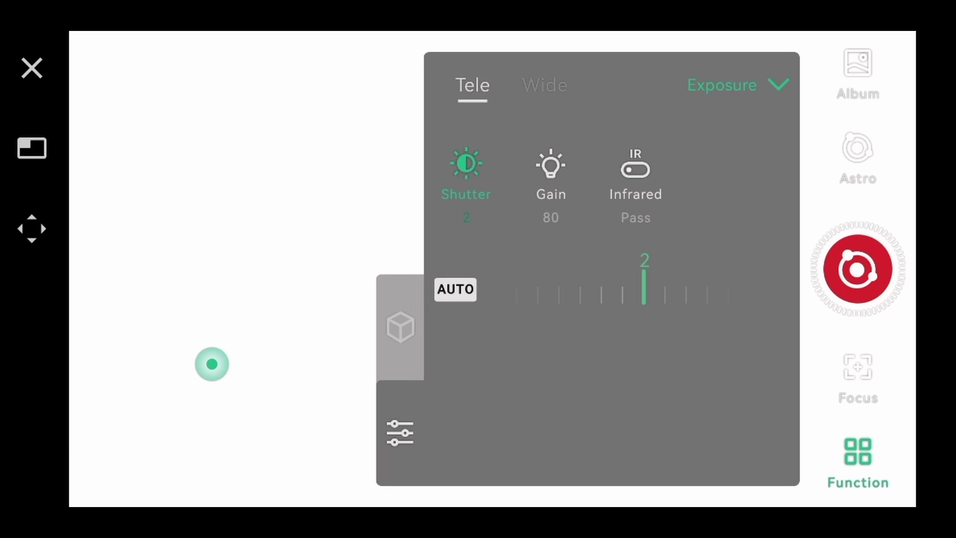
Step: Set the Tele camera's gain to 40 and its infrared filter to Cut
left_click(562, 181)
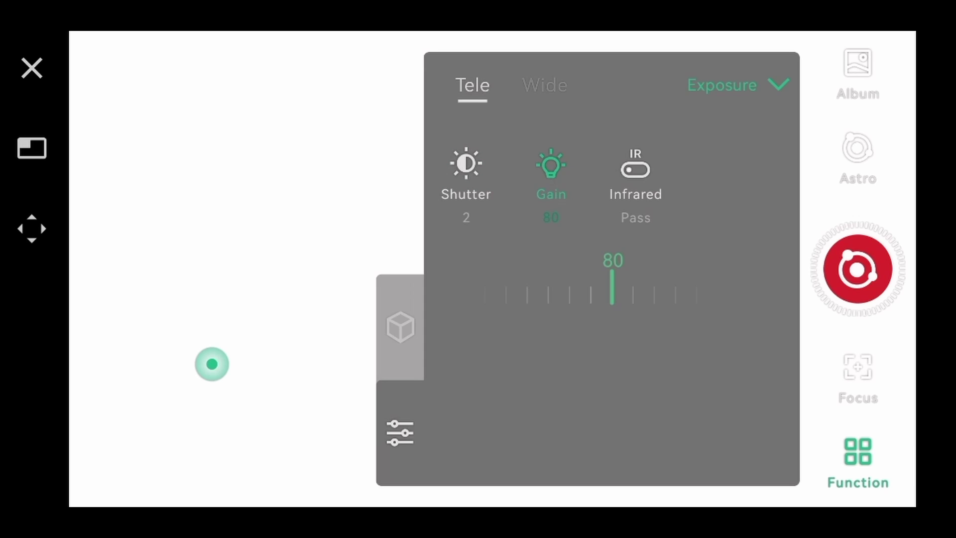
left_click_drag(608, 291, 698, 304)
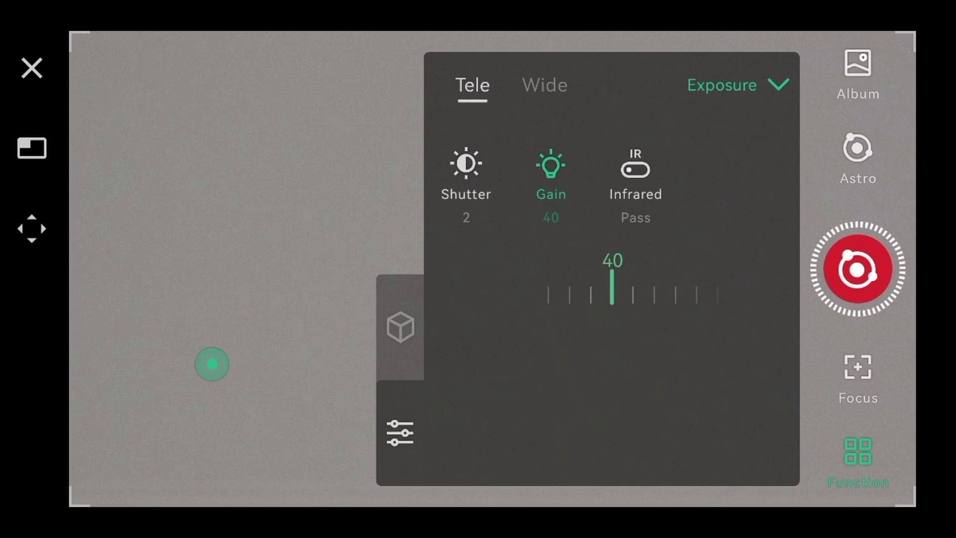
left_click(638, 186)
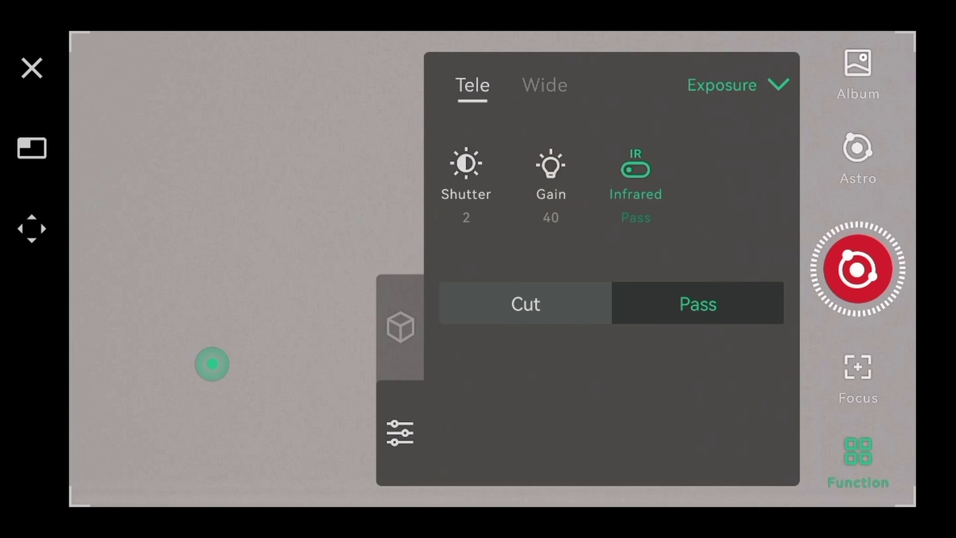
left_click(539, 299)
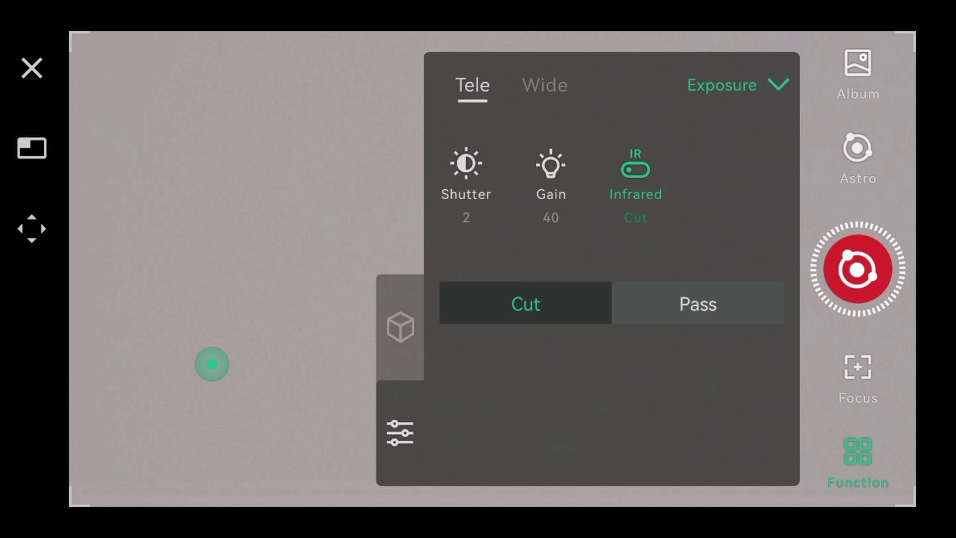
Step: Recheck the Astro capture settings, start the flat frame capture, and stop it after about 25 frames
left_click(400, 327)
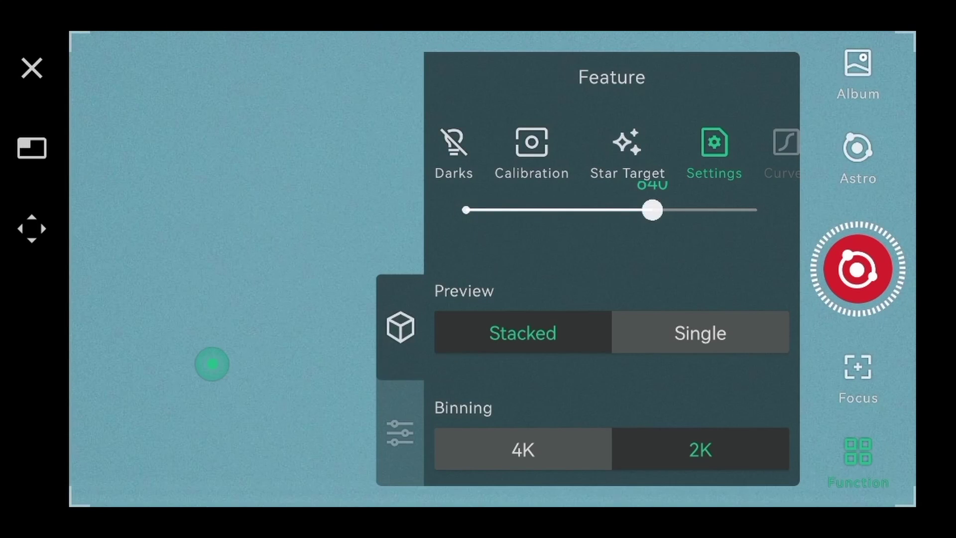
left_click(400, 433)
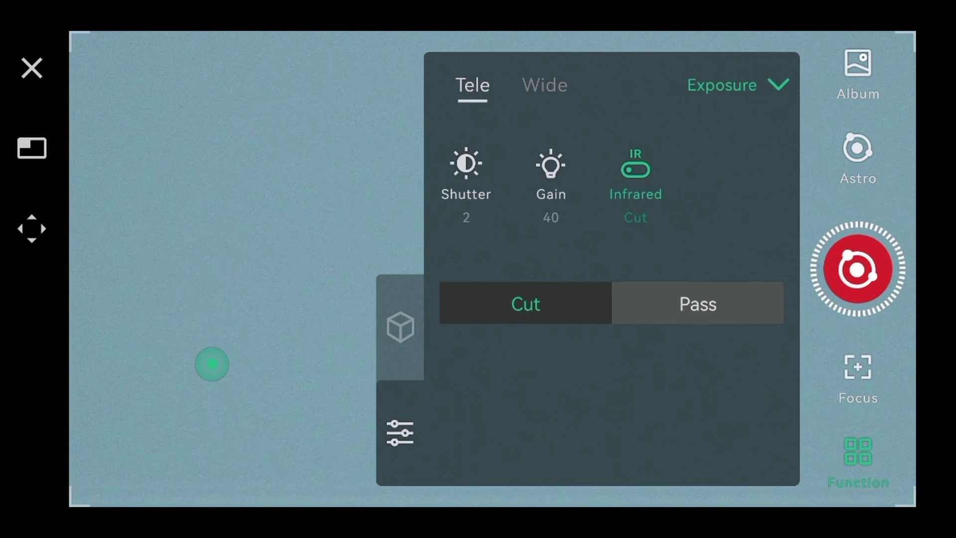
left_click(857, 270)
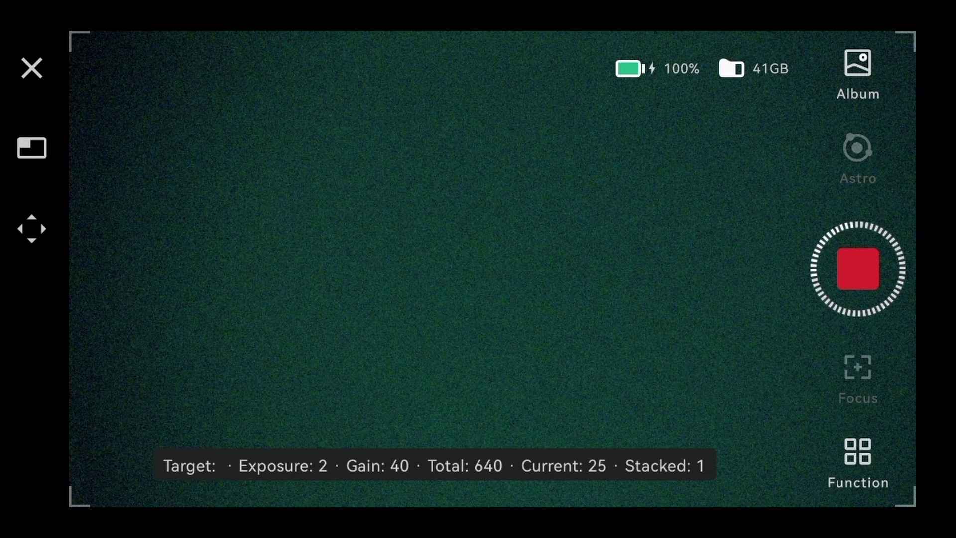
left_click(858, 269)
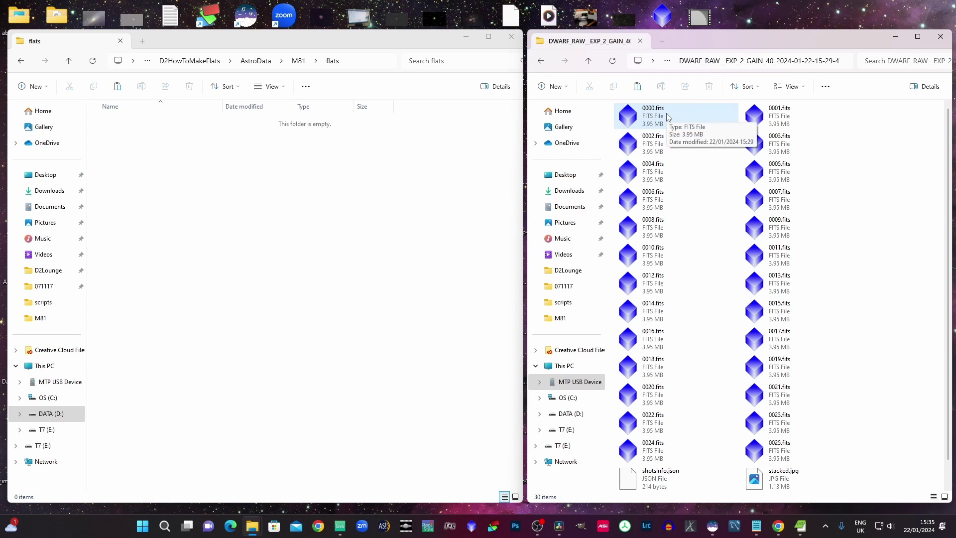
Step: Copy 0000.fits from the DWARF_RAW capture folder to the M81 flats folder and open it in Siril
left_click_drag(668, 117, 237, 196)
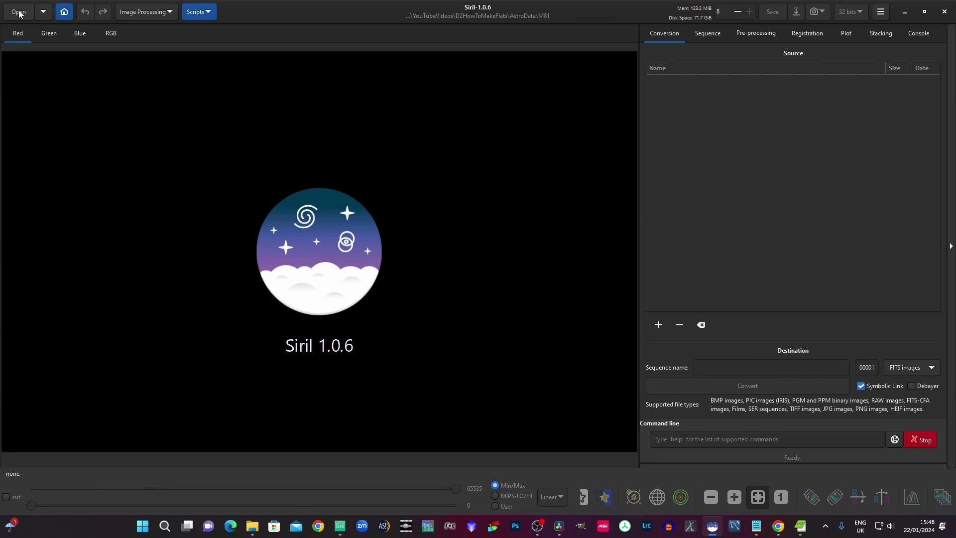
left_click(18, 12)
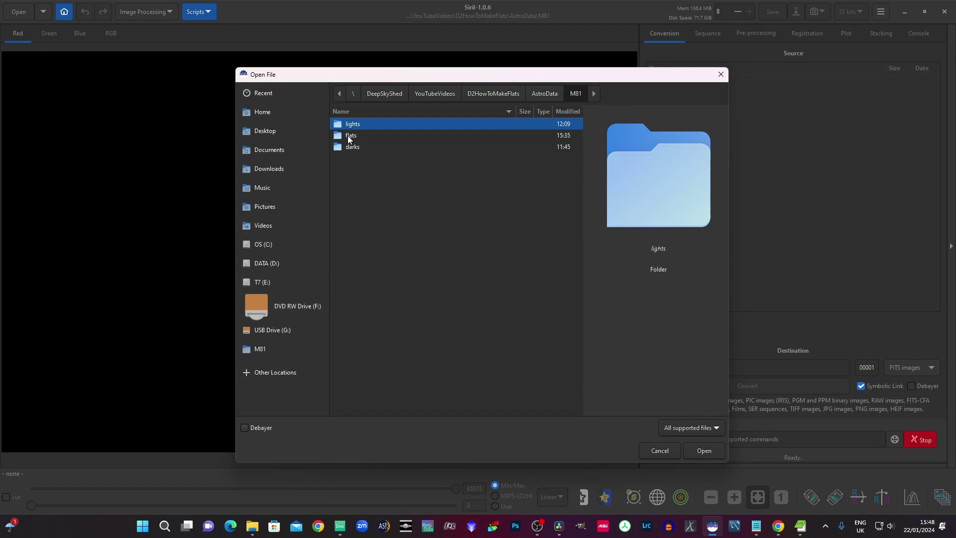
left_click(350, 137)
double_click(355, 138)
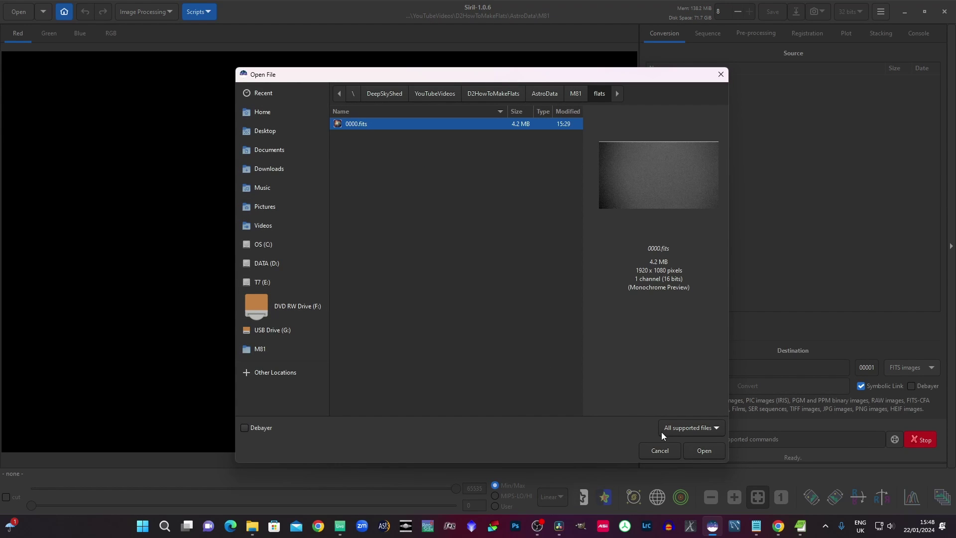
left_click(704, 451)
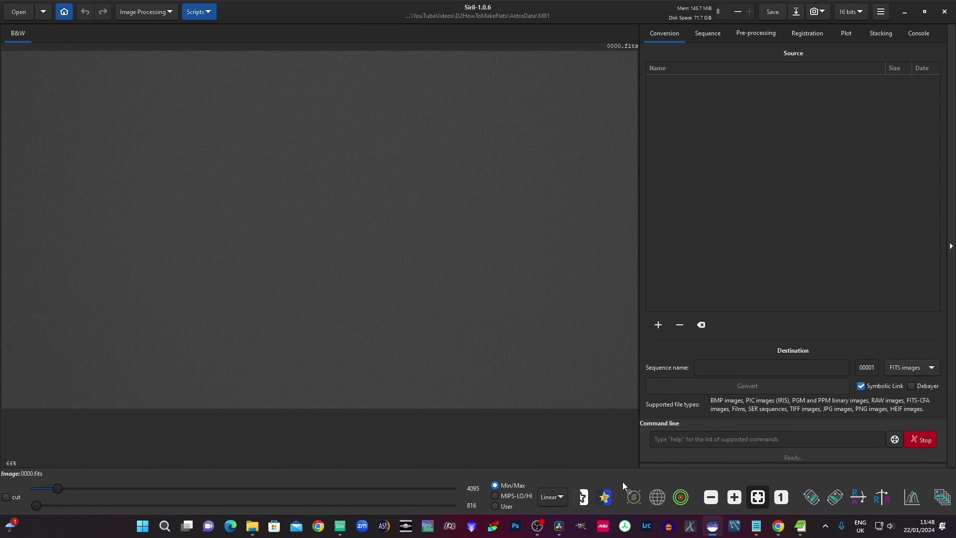
Step: Display the flat frame in Histogram mode and open its statistics to examine the mean value
left_click(554, 499)
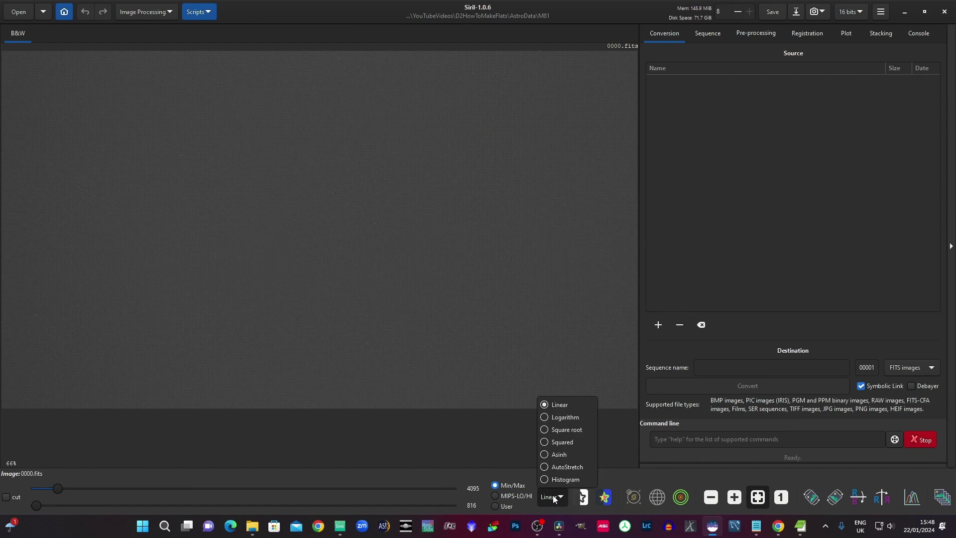
left_click(550, 481)
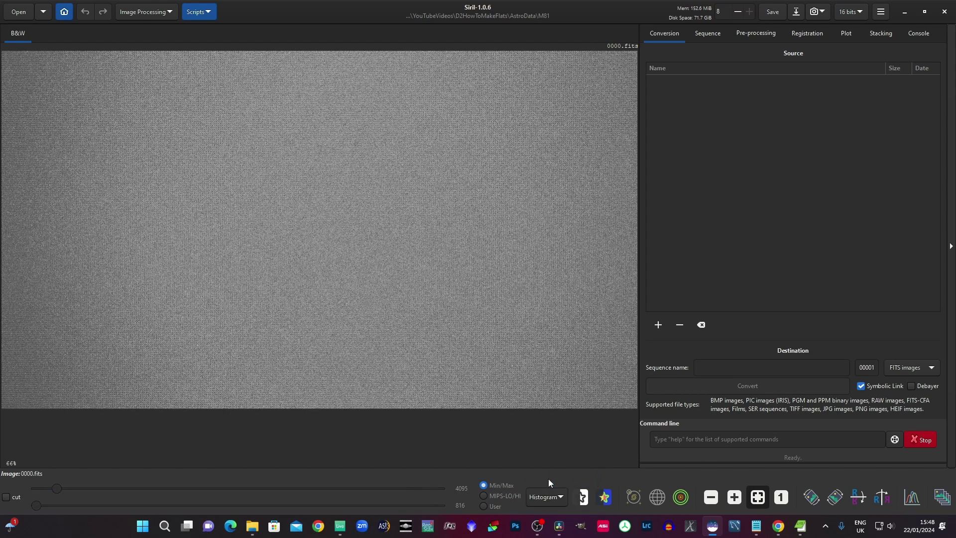
right_click(317, 232)
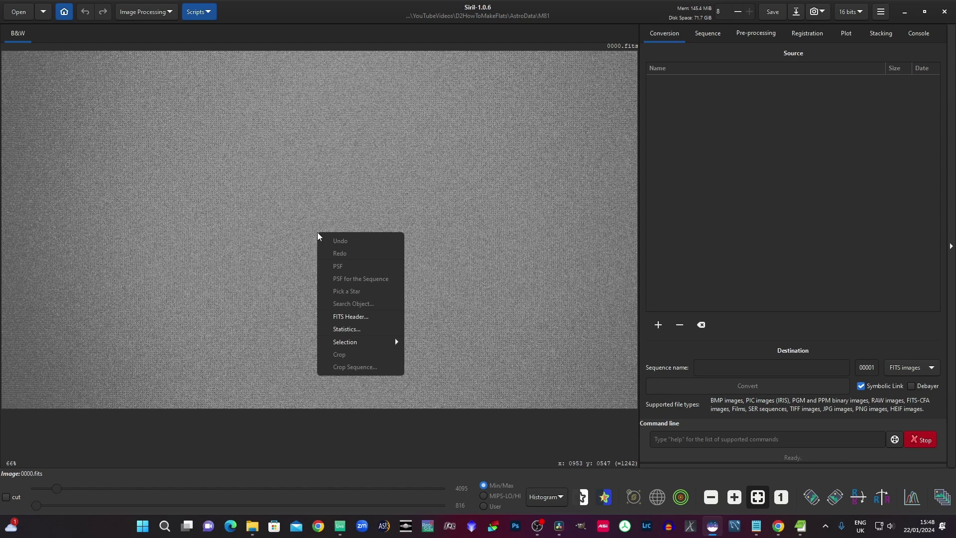
left_click(356, 330)
left_click_drag(455, 181, 370, 163)
left_click(367, 217)
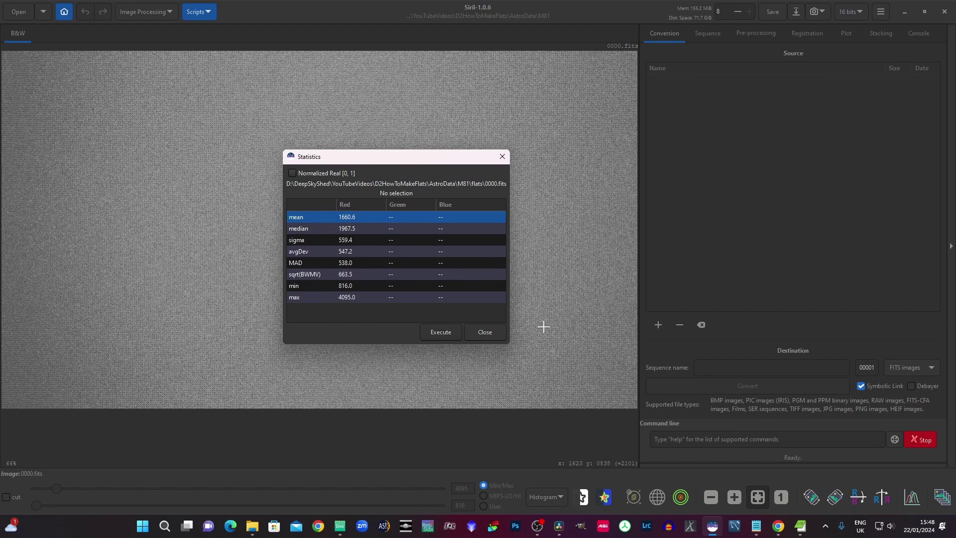